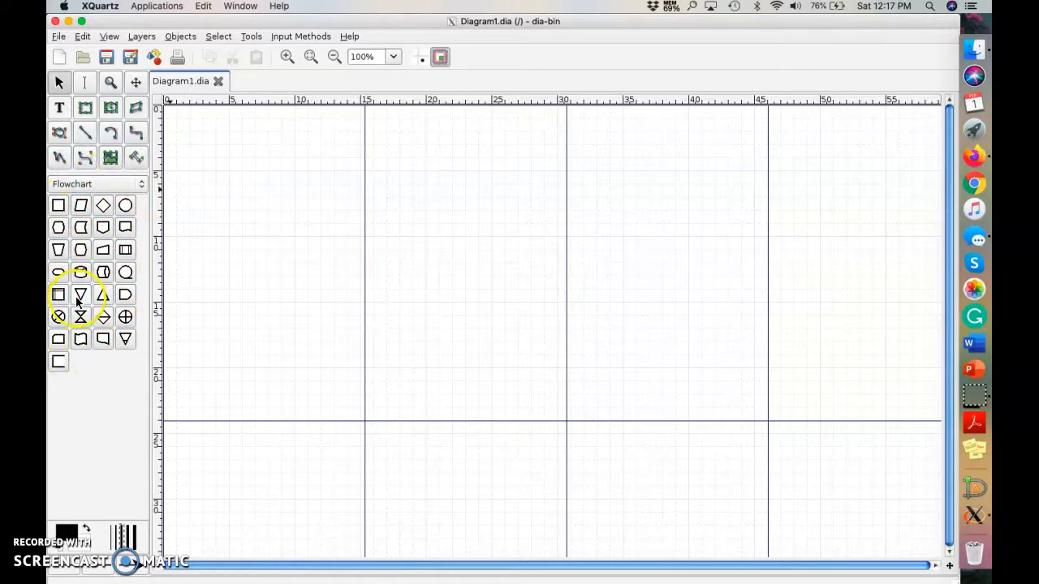
Step: Look through the Assorted, UML, Civil, Database and ER shape sheets, and return to the Flowchart sheet
click(143, 189)
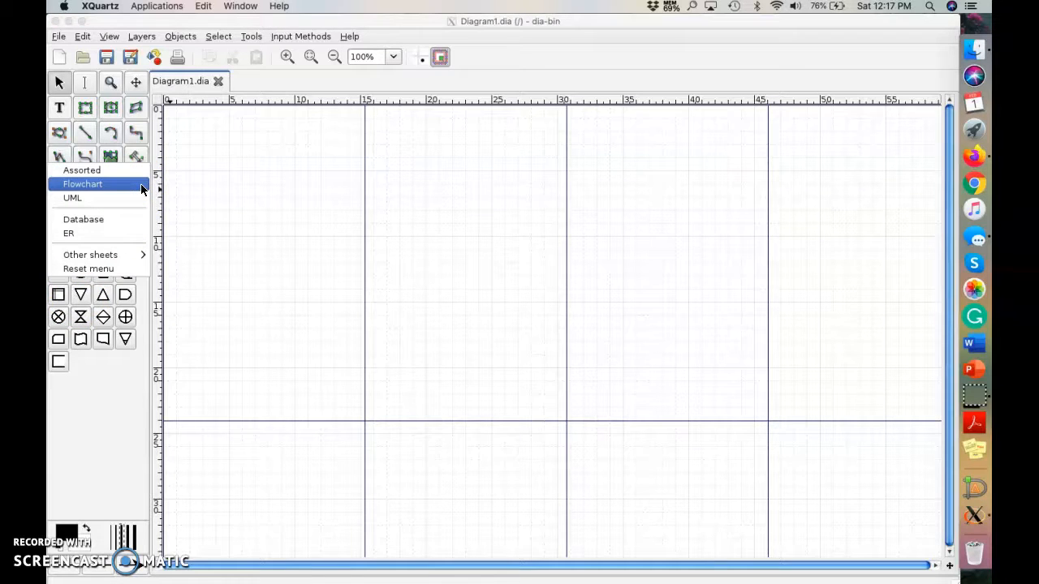
click(98, 171)
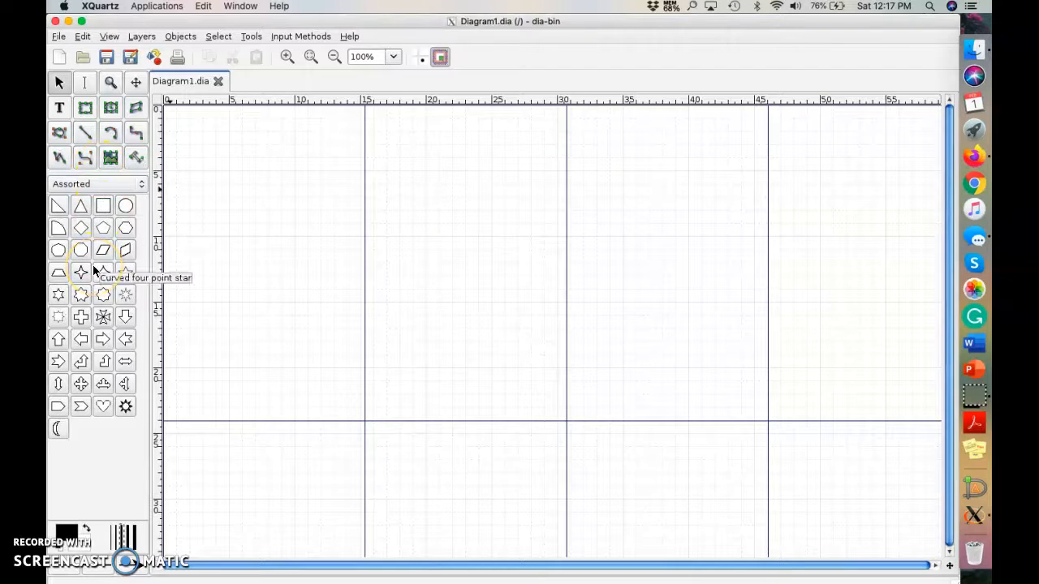
click(142, 184)
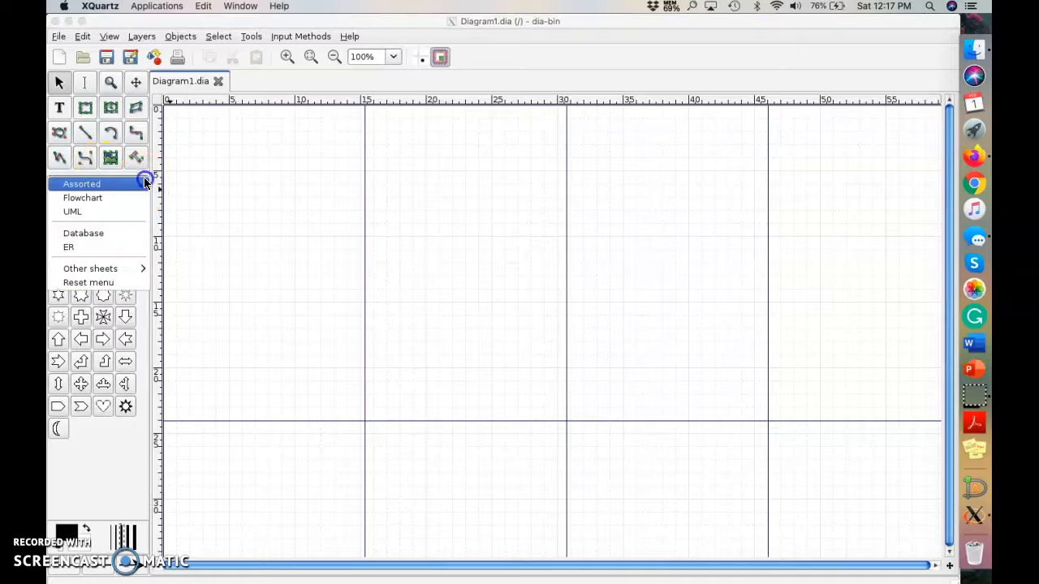
click(103, 209)
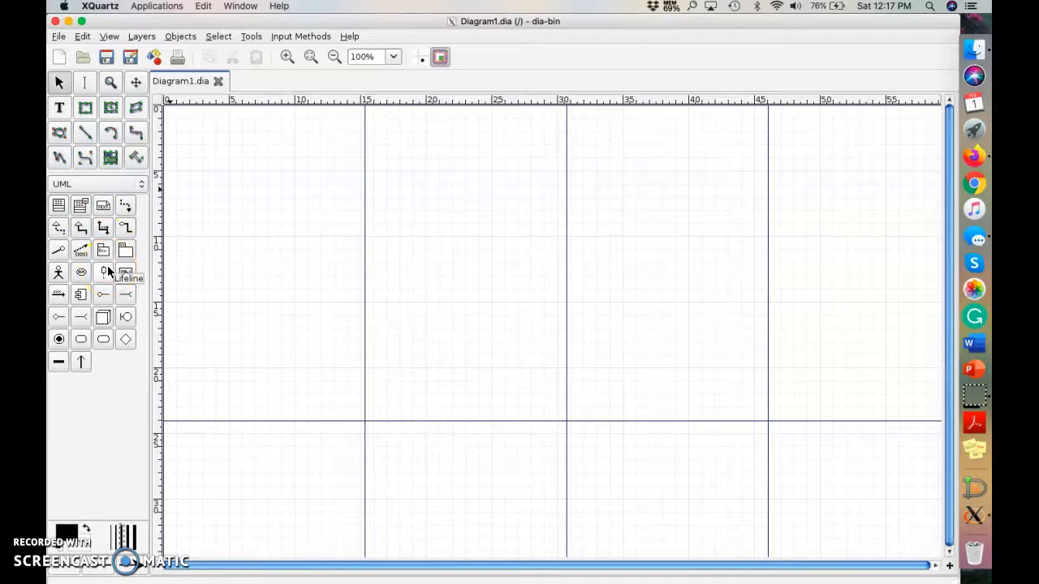
click(139, 185)
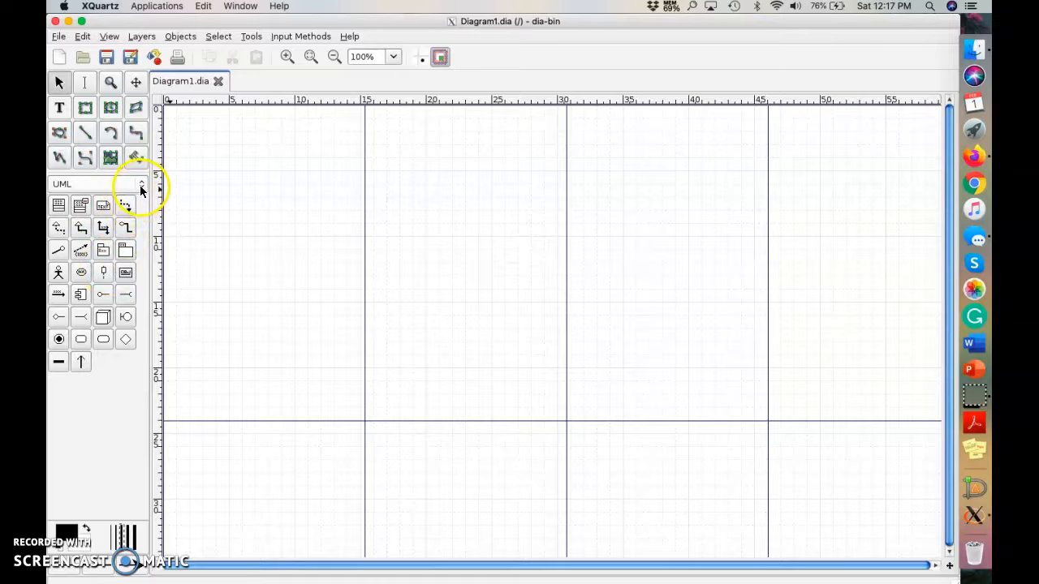
mouse_move(128, 241)
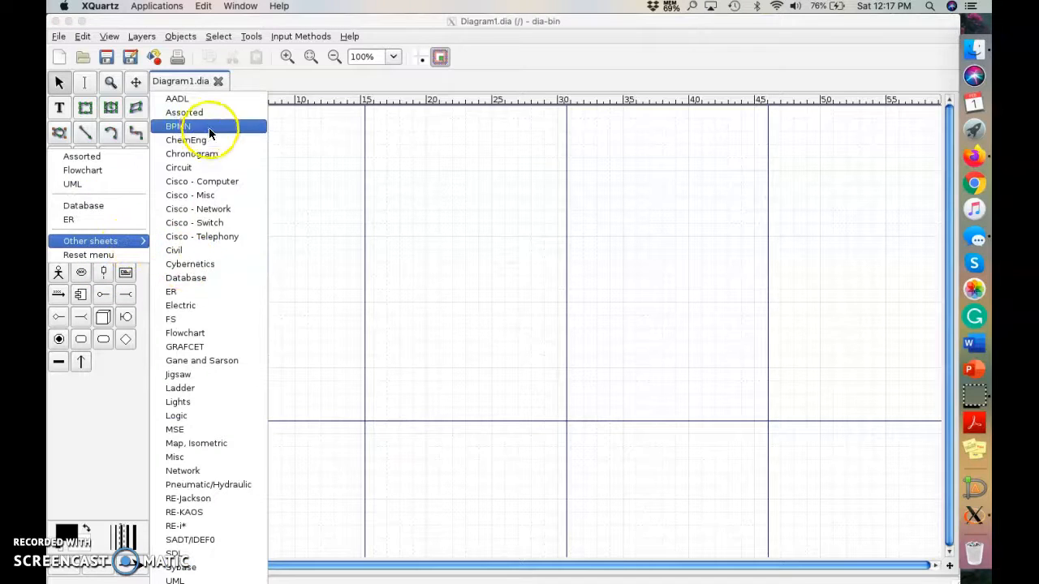
click(182, 251)
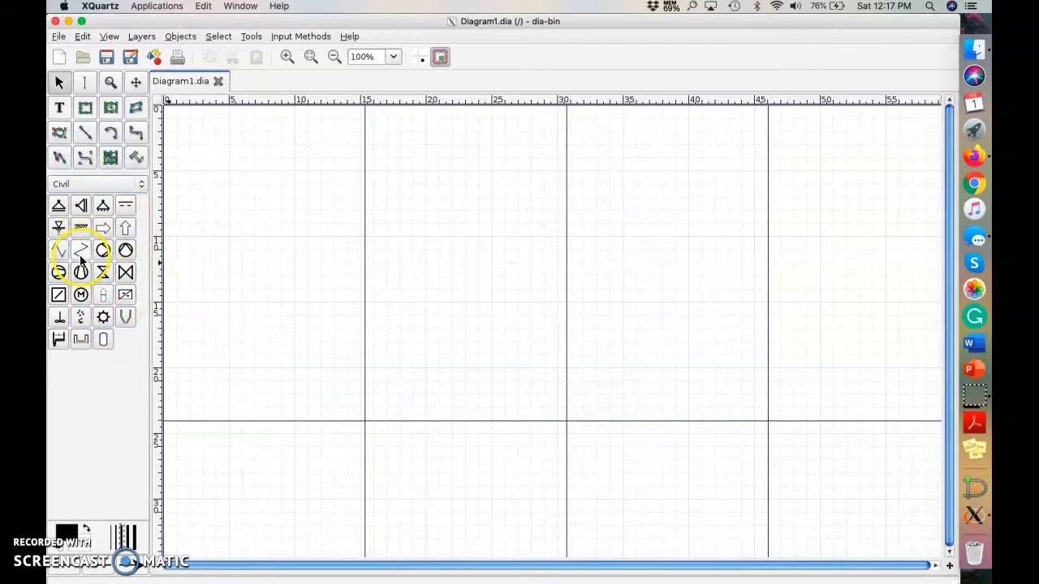
click(138, 184)
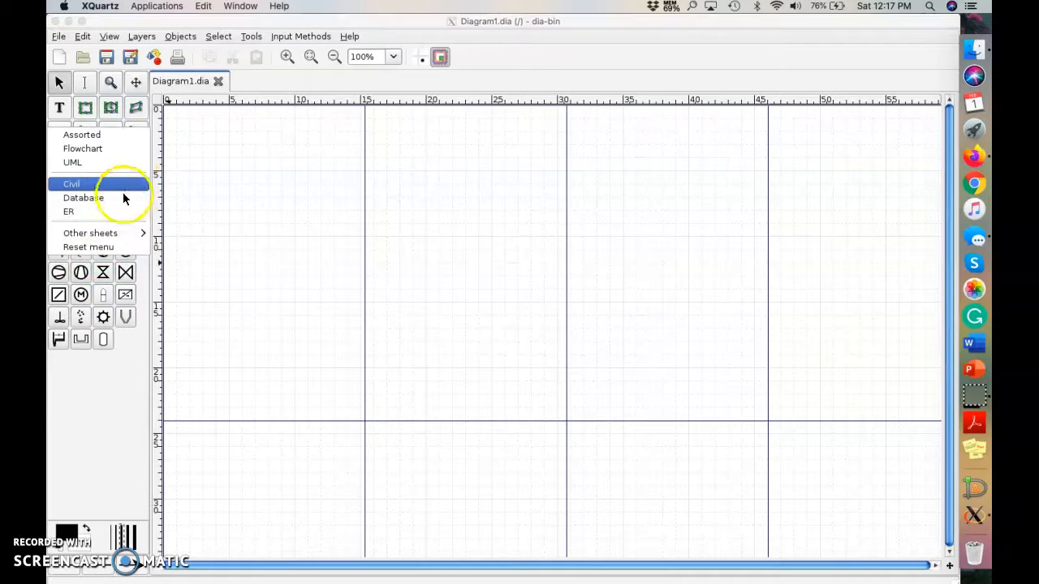
click(80, 198)
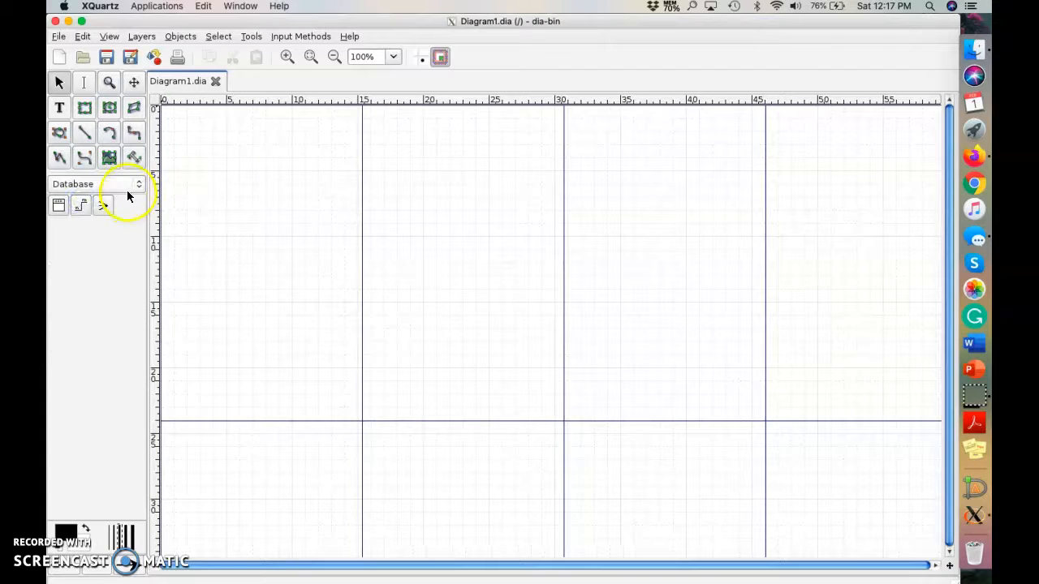
click(138, 184)
click(99, 215)
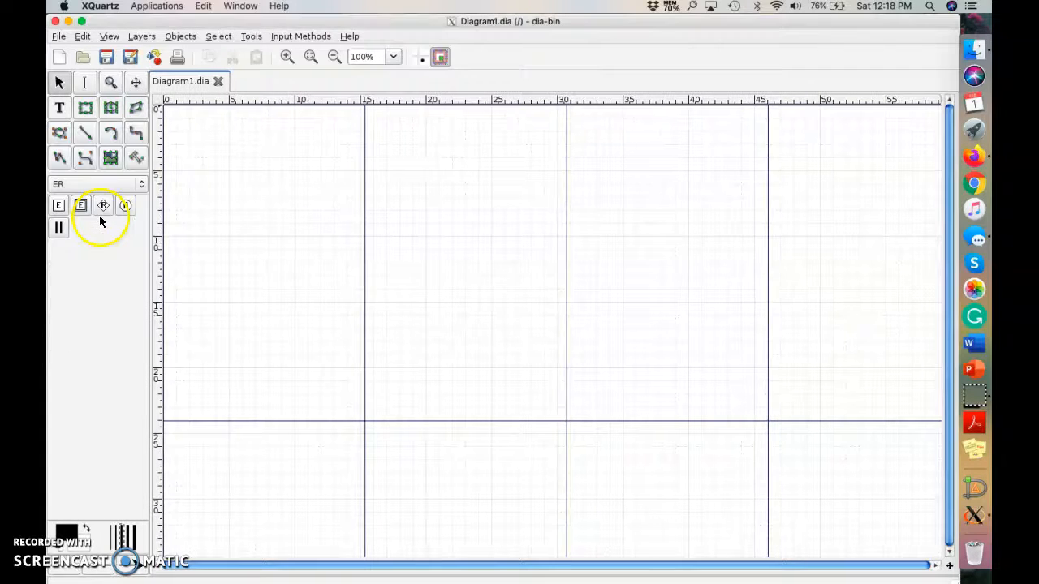
click(143, 186)
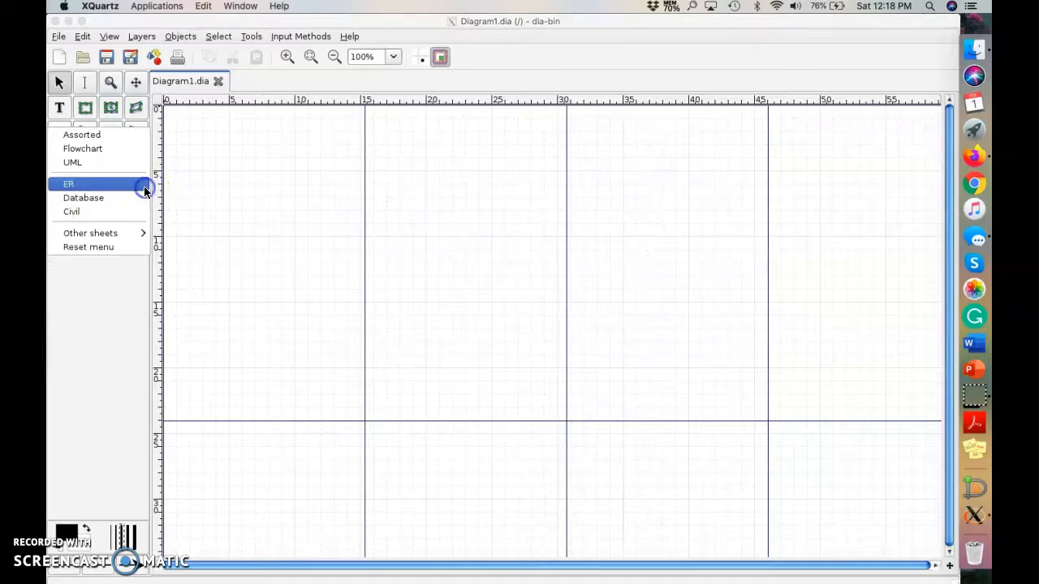
click(83, 149)
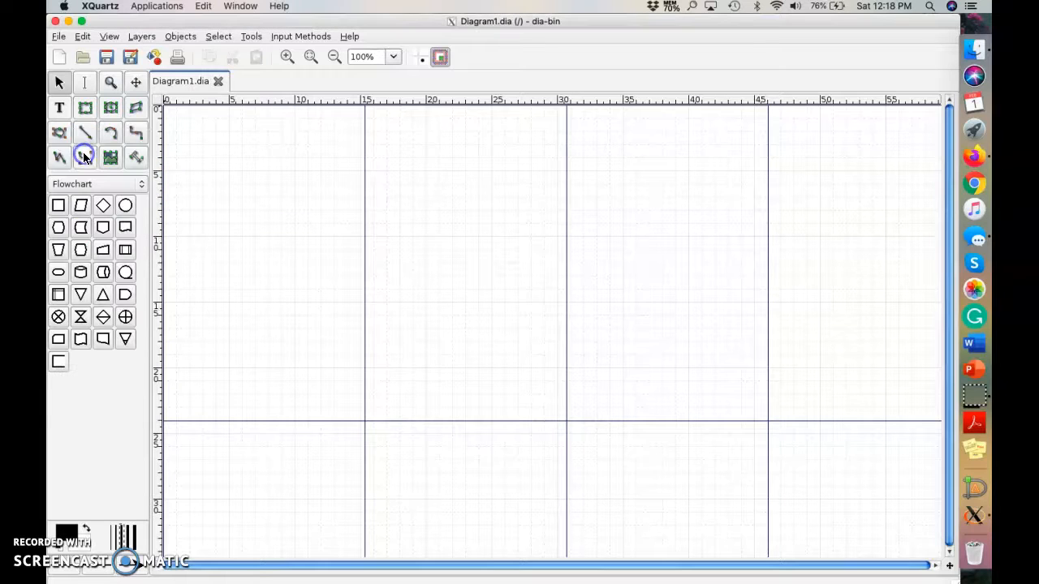
Step: Draw a flowchart ellipse about 13 ruler units wide and 5 high on the first page and label it Cat
click(125, 207)
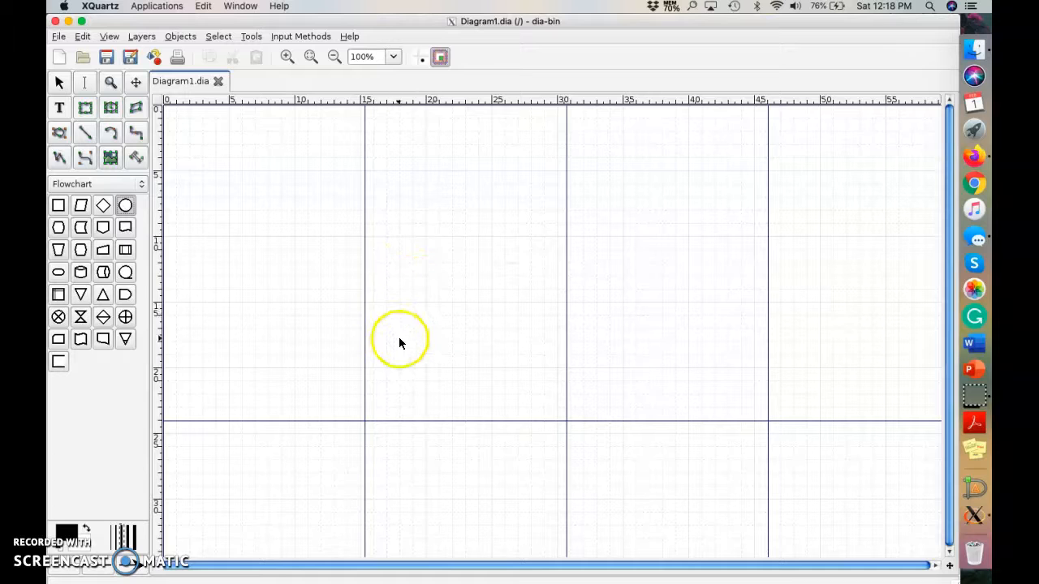
drag(383, 313, 458, 339)
drag(510, 365, 549, 376)
click(465, 343)
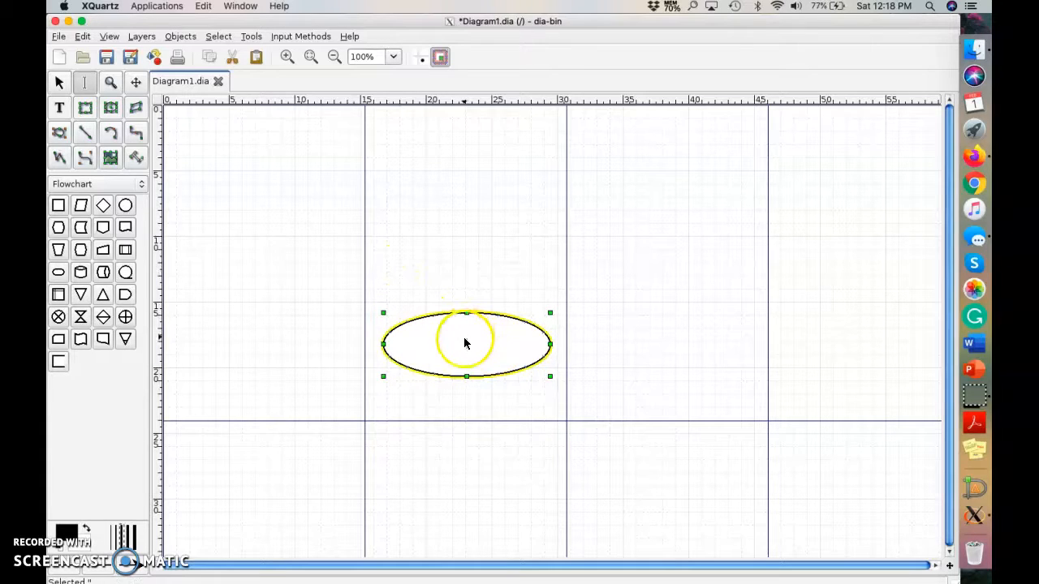
text(Cat)
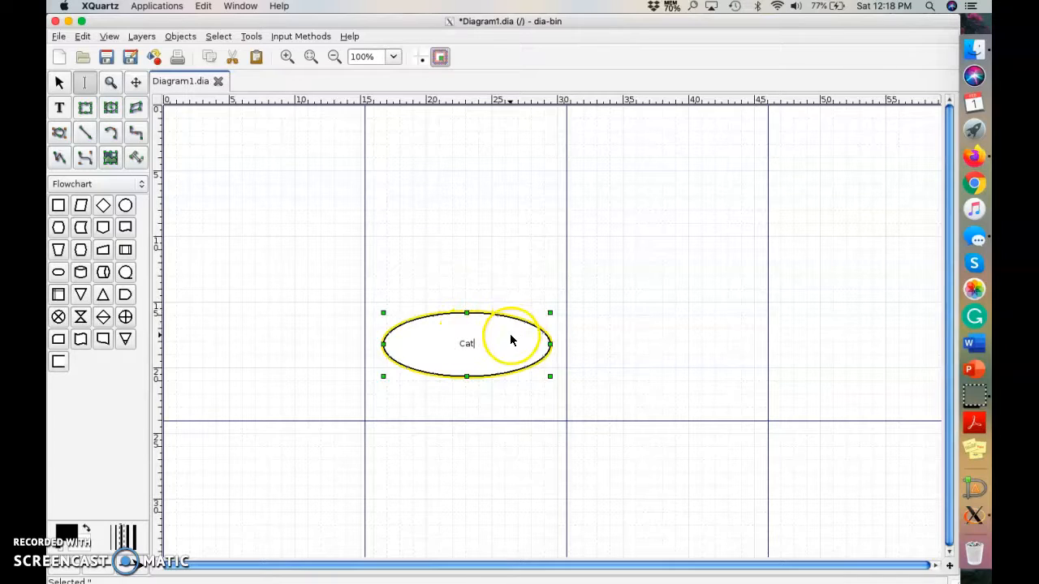
click(503, 230)
Step: Inspect the Cat ellipse's properties, including the available line styles, and keep its settings
double_click(469, 344)
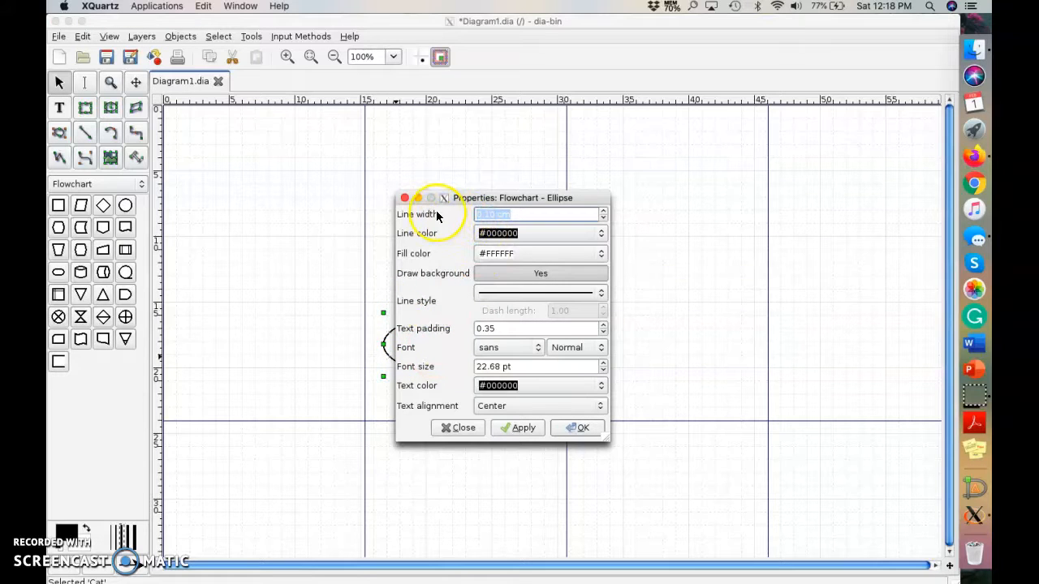
click(512, 296)
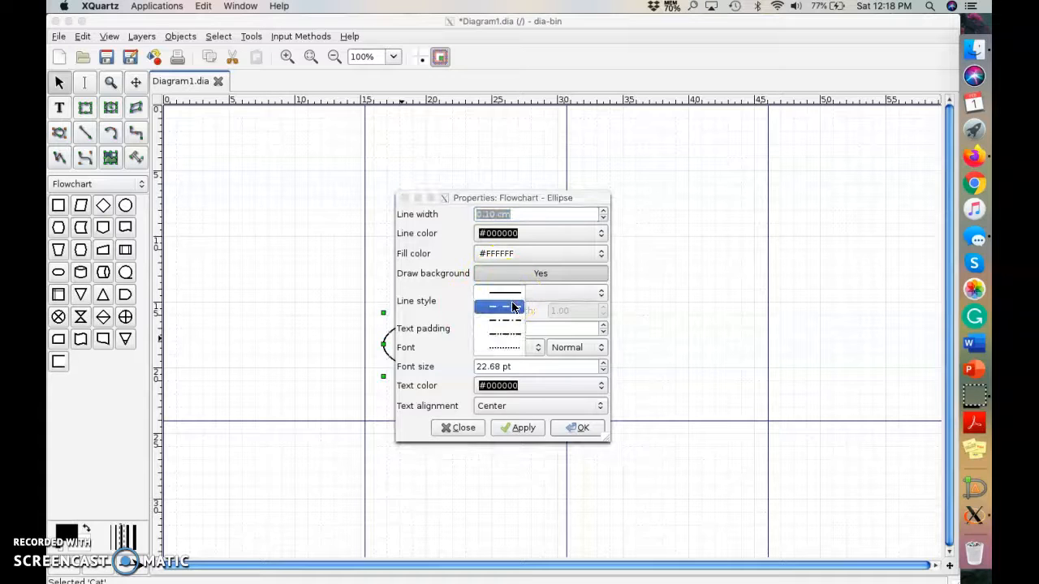
click(450, 301)
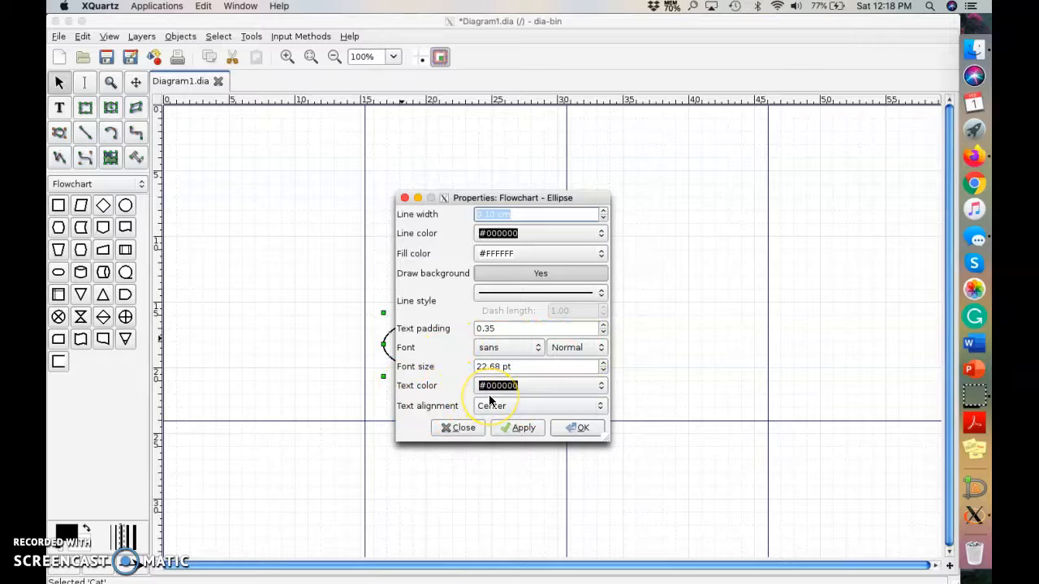
click(520, 427)
click(581, 428)
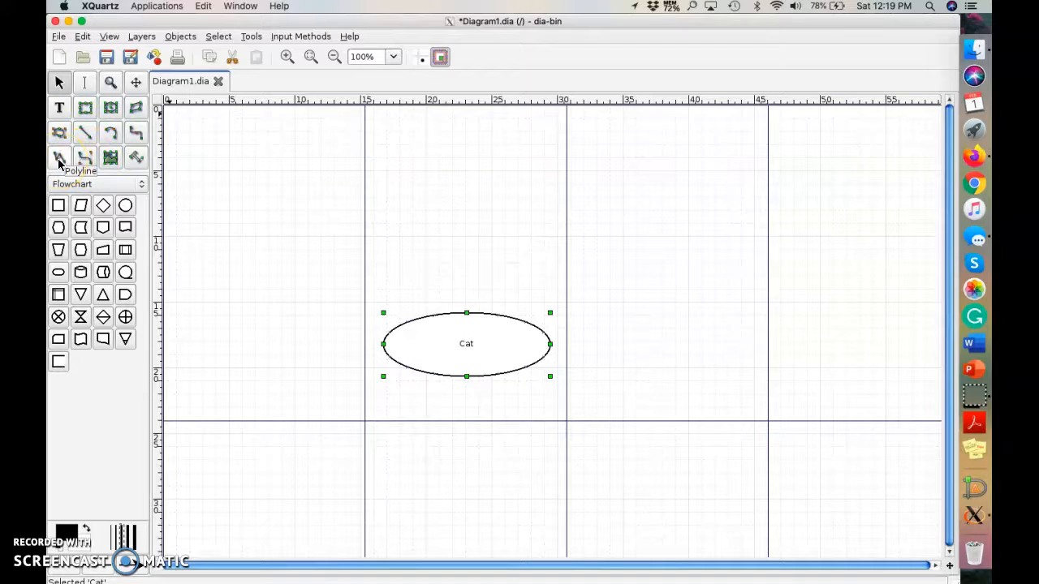
Step: Draw an arrow from the Cat ellipse's upper edge diagonally up and to the left, and review its line and arrow properties
click(83, 134)
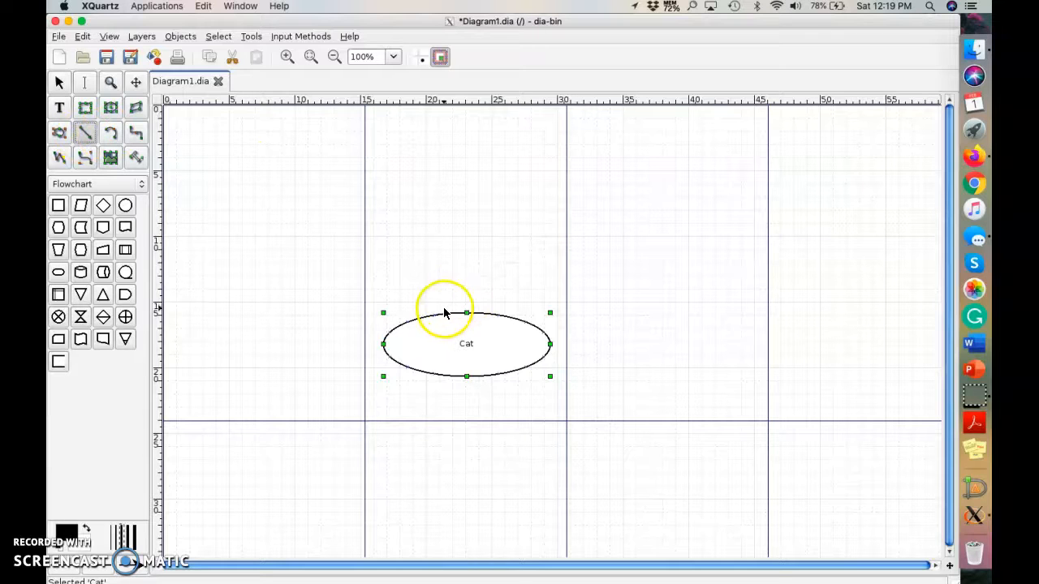
drag(443, 315, 348, 216)
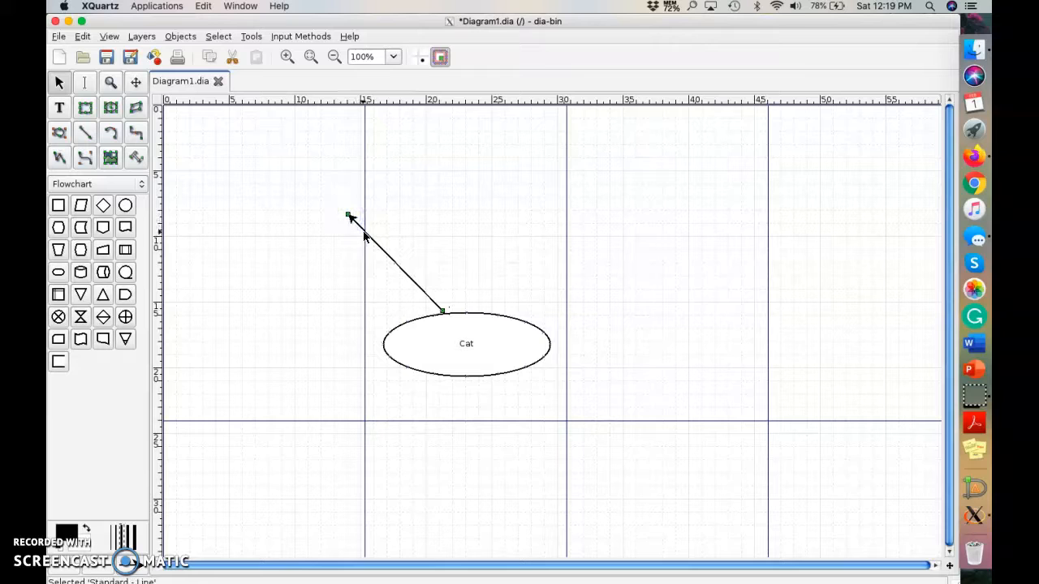
double_click(365, 235)
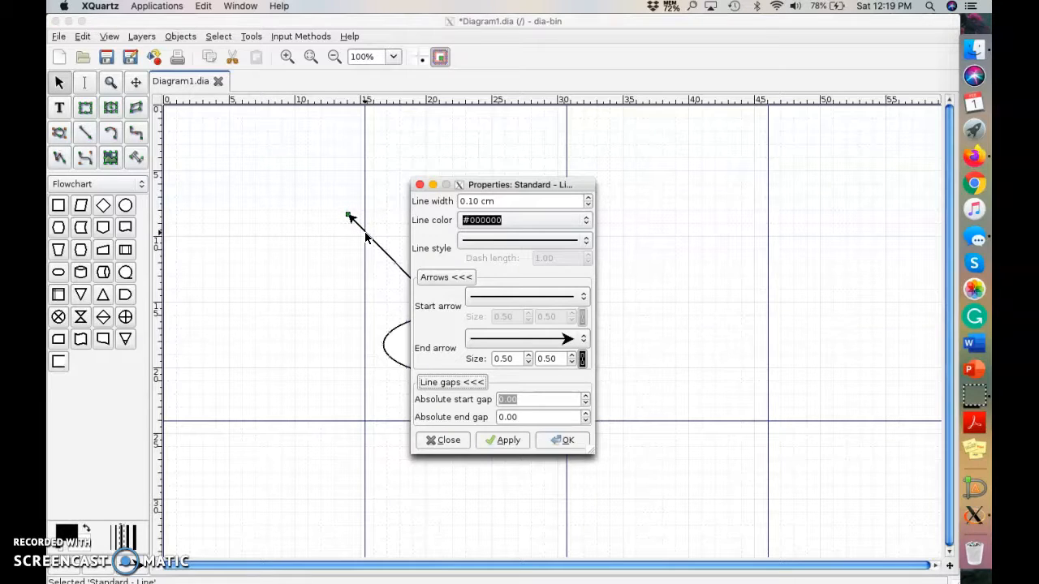
click(500, 441)
click(557, 440)
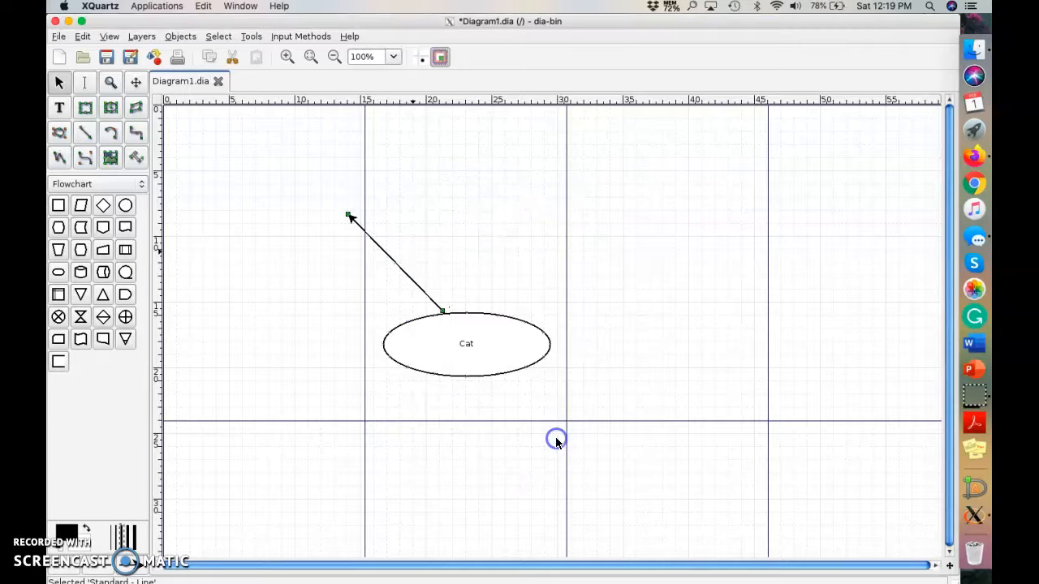
Step: Draw a second flowchart ellipse about 8 ruler units wide and 5 high at the arrow's head
click(125, 206)
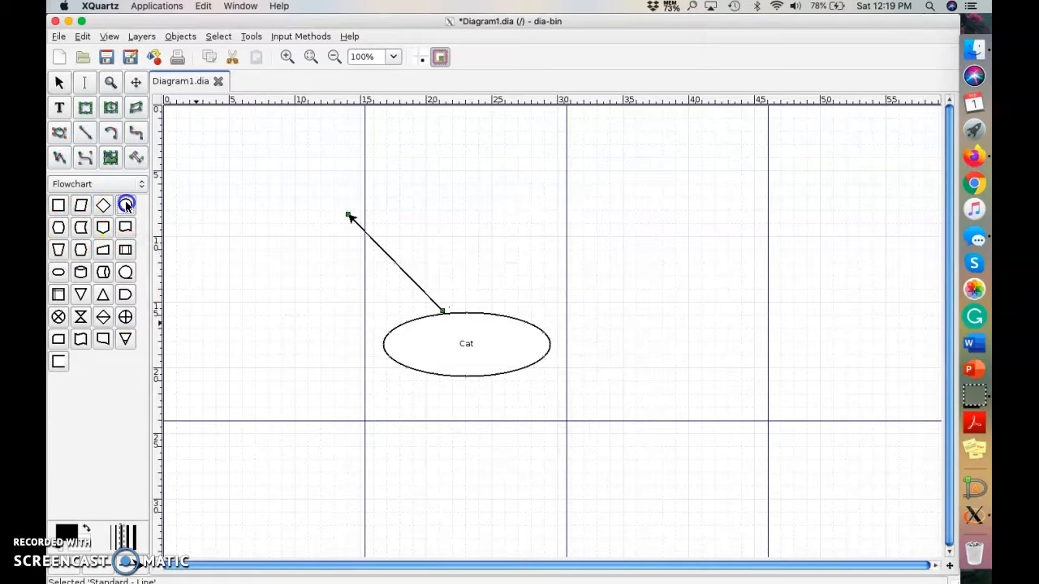
drag(267, 152, 376, 212)
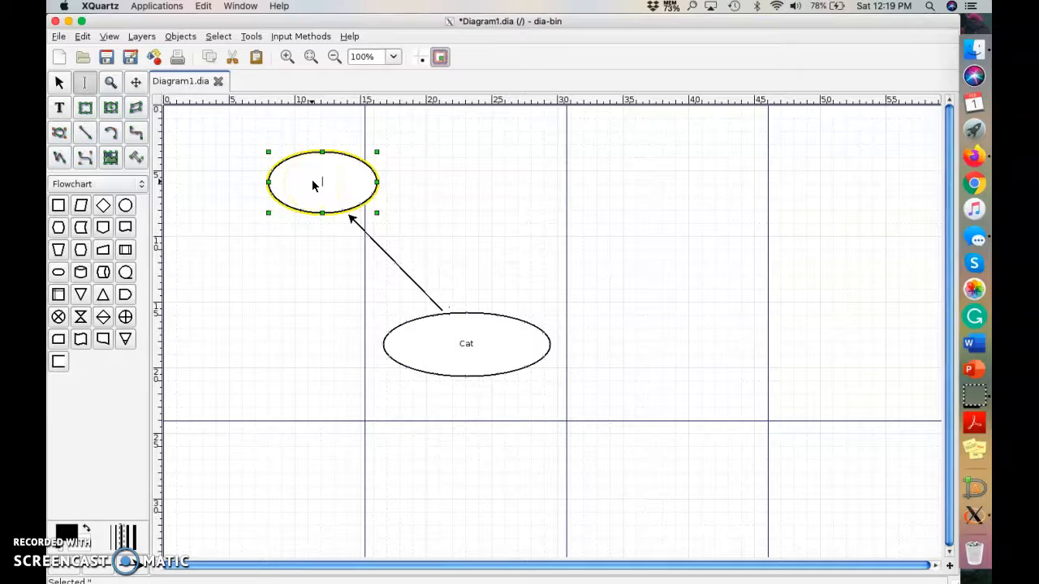
Step: Insert an image object about 13 ruler units square above and right of the Cat ellipse, and view its properties without assigning a file
click(112, 159)
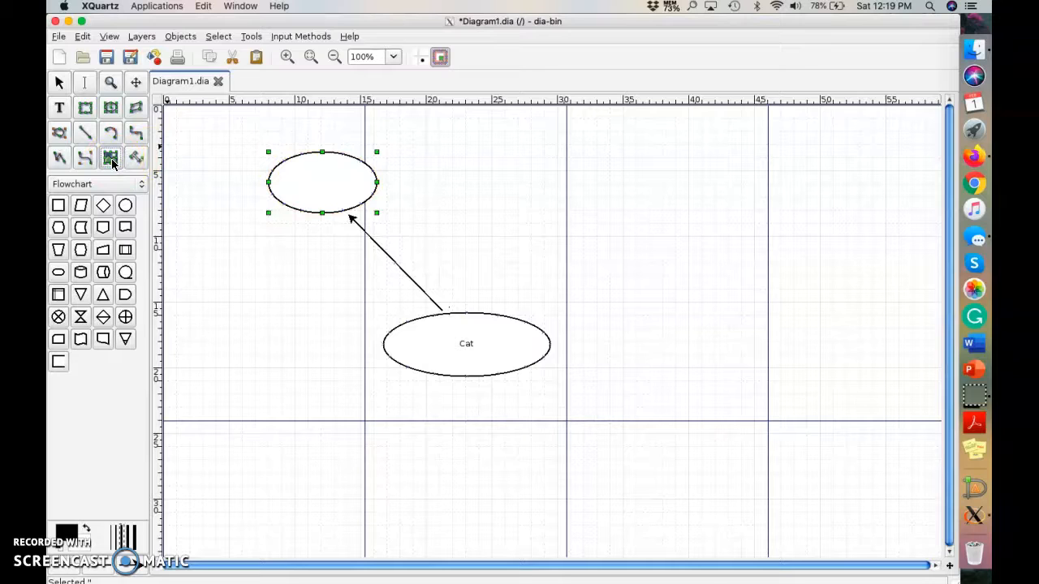
click(552, 185)
drag(720, 265, 722, 268)
click(617, 256)
double_click(610, 258)
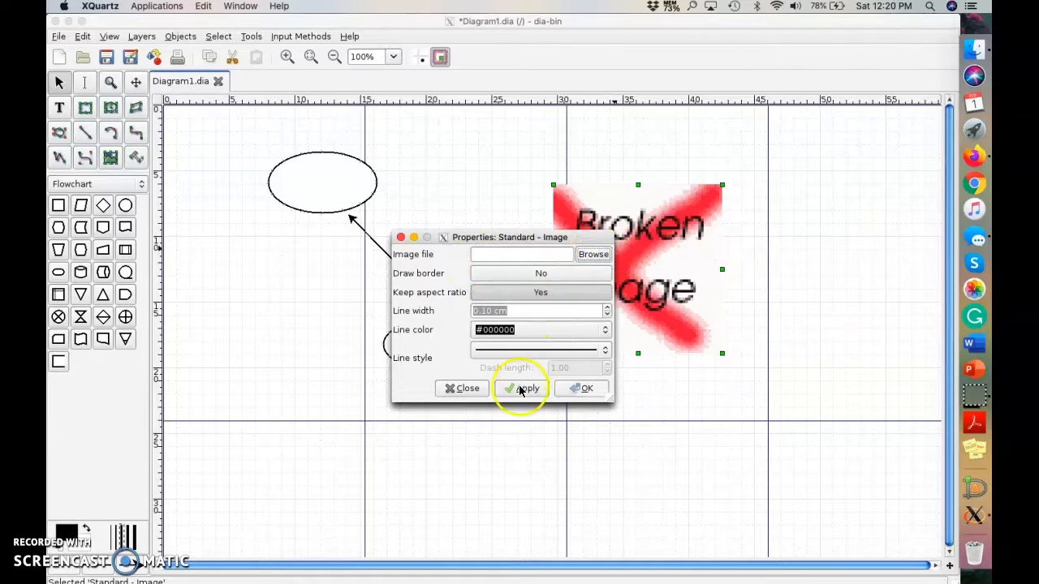
click(464, 389)
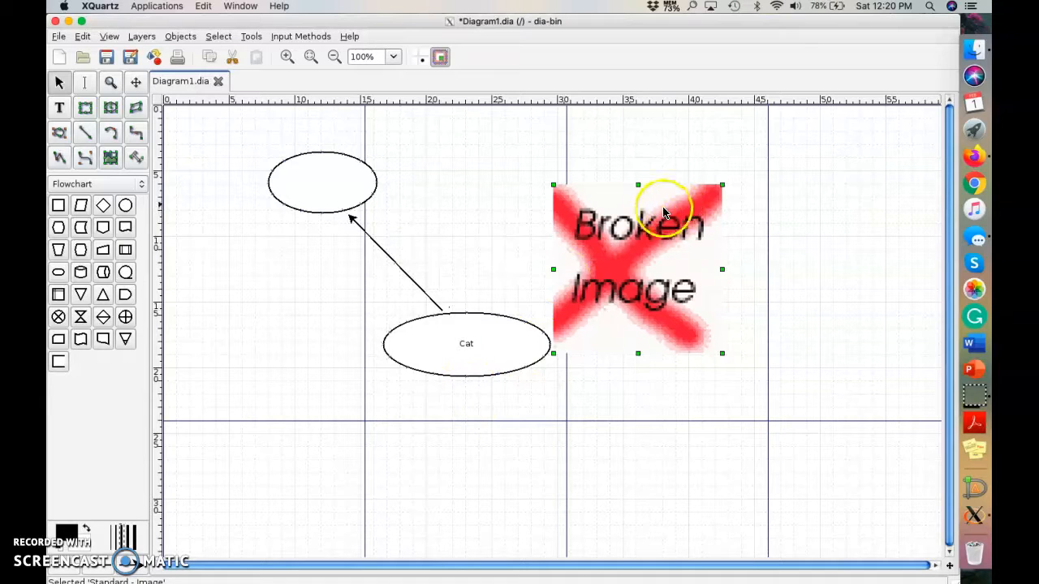